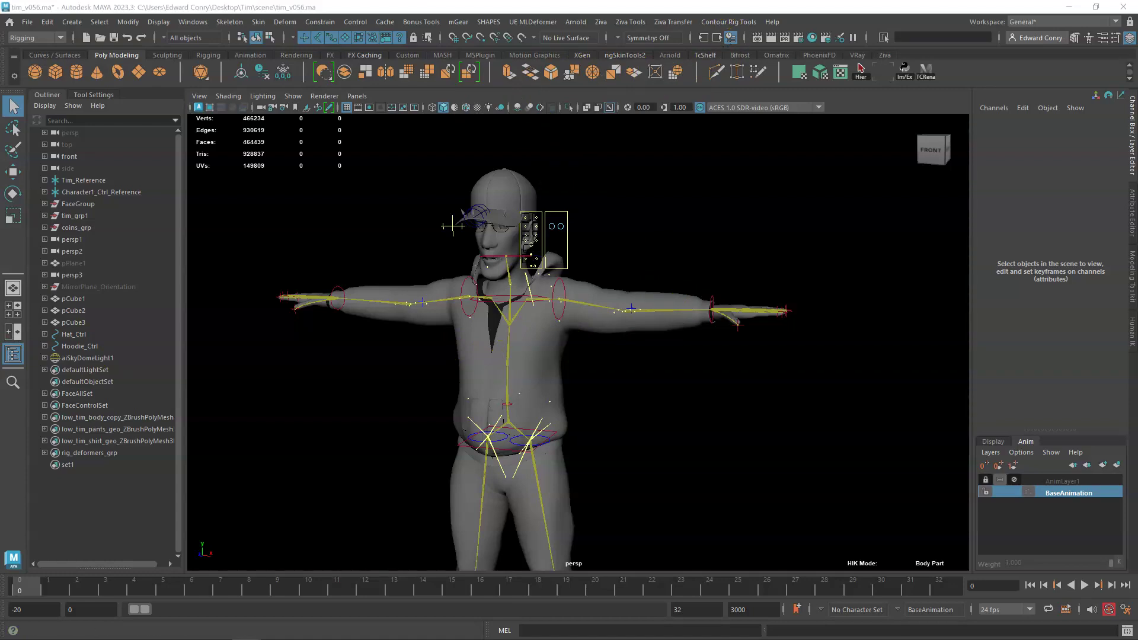
Render the scene in Arnold and move the Script Editor log to the centre to read the UV error.
left_click(576, 21)
left_click(580, 44)
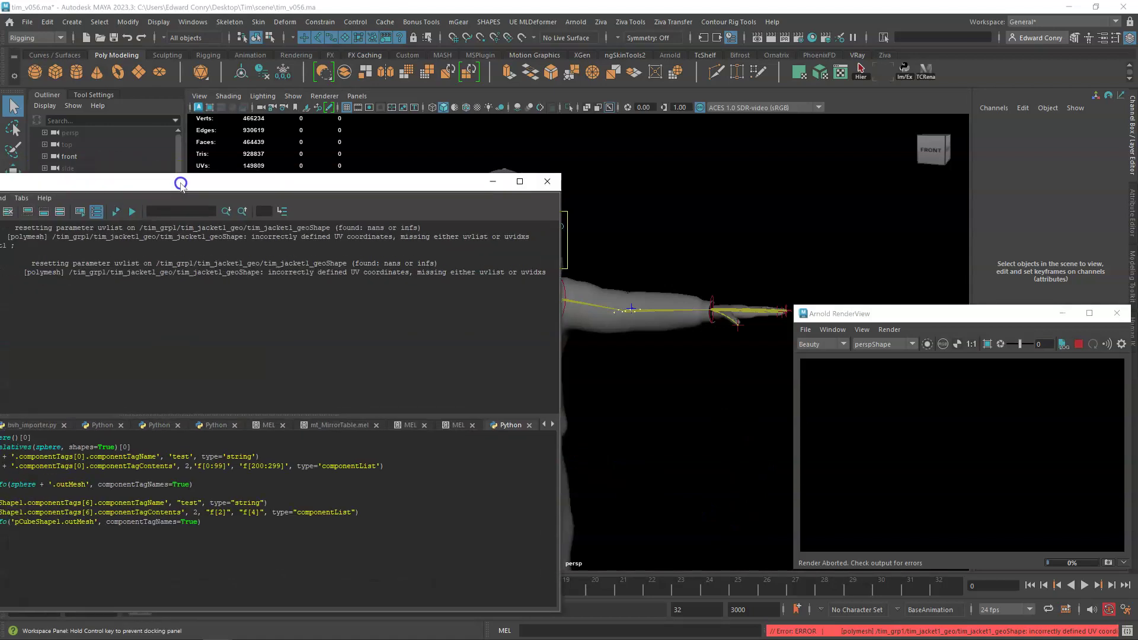
left_click_drag(178, 181, 434, 164)
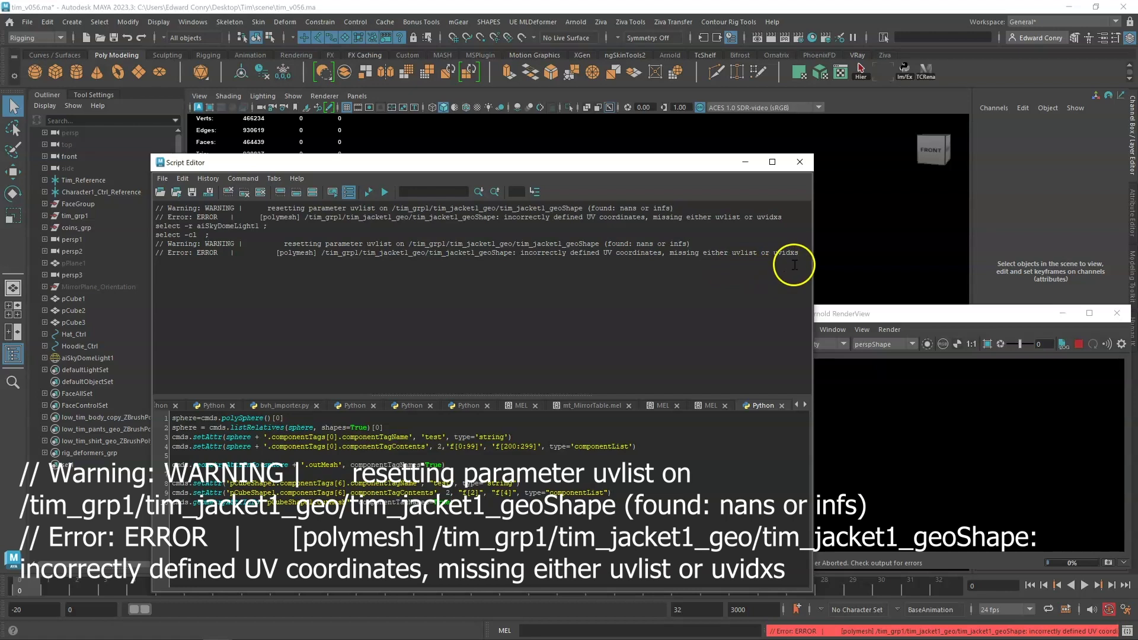
Close the Script Editor, select the jacket mesh and open it in the UV Editor.
left_click(800, 162)
left_click(840, 76)
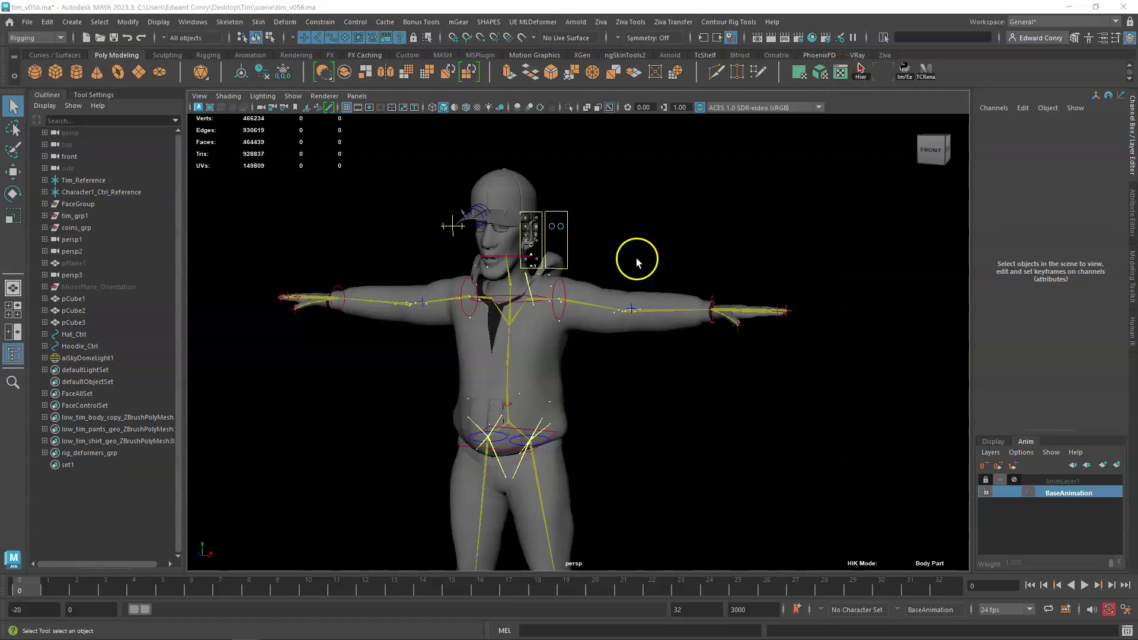
left_click(559, 333)
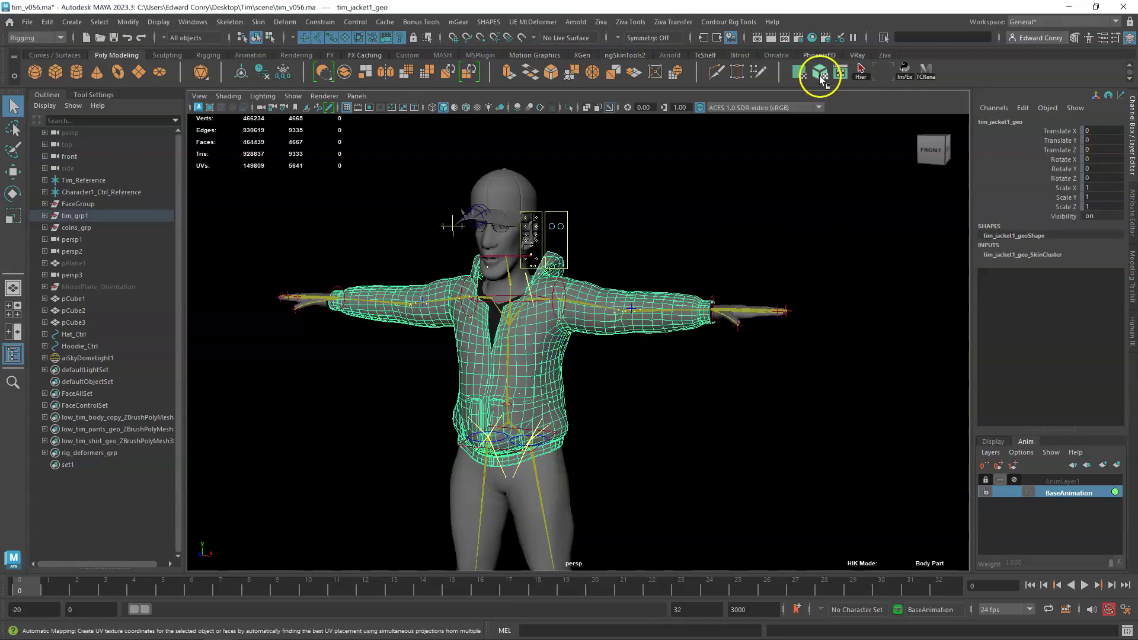
left_click(840, 75)
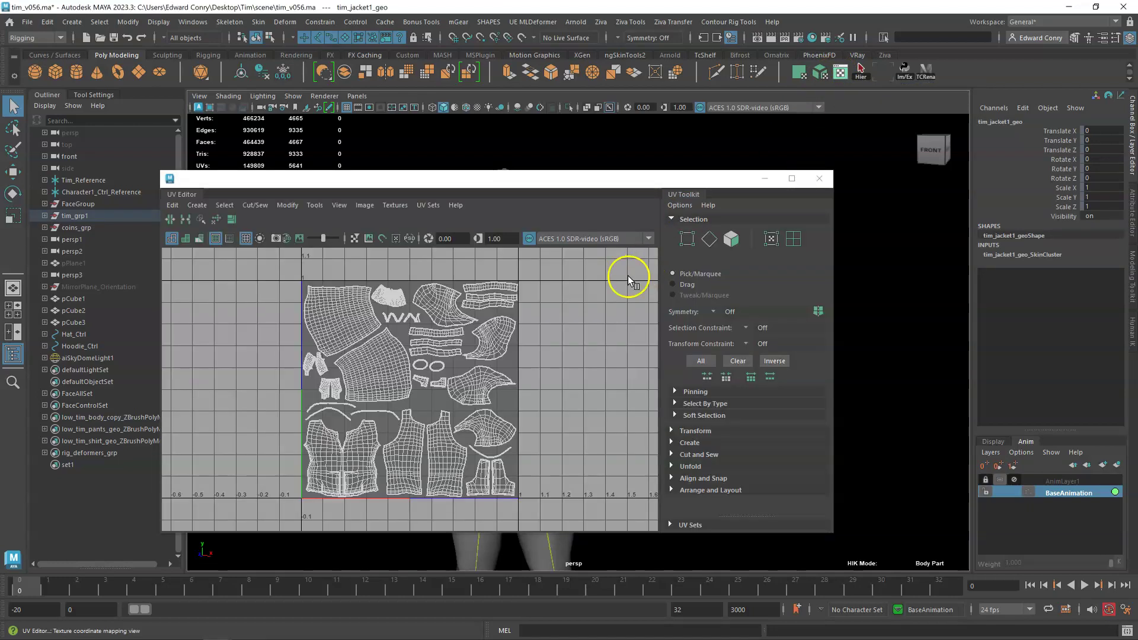
Switch to Face mode and marquee-select every UV shell of the jacket.
right_click(345, 317)
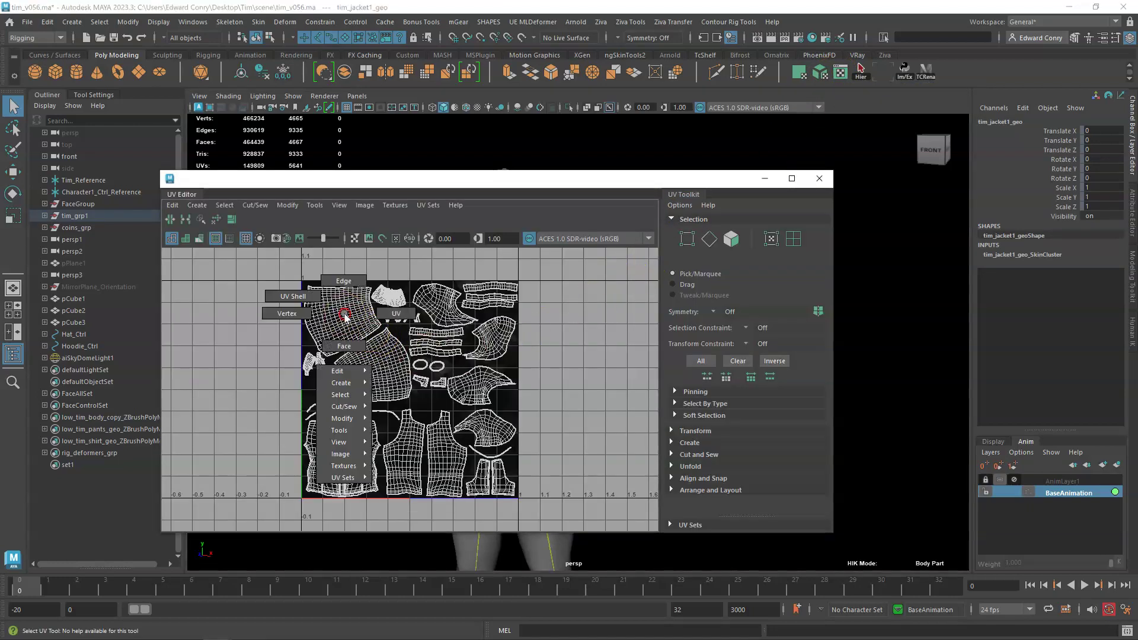
right_click_drag(345, 317, 342, 346)
left_click_drag(268, 262, 543, 506)
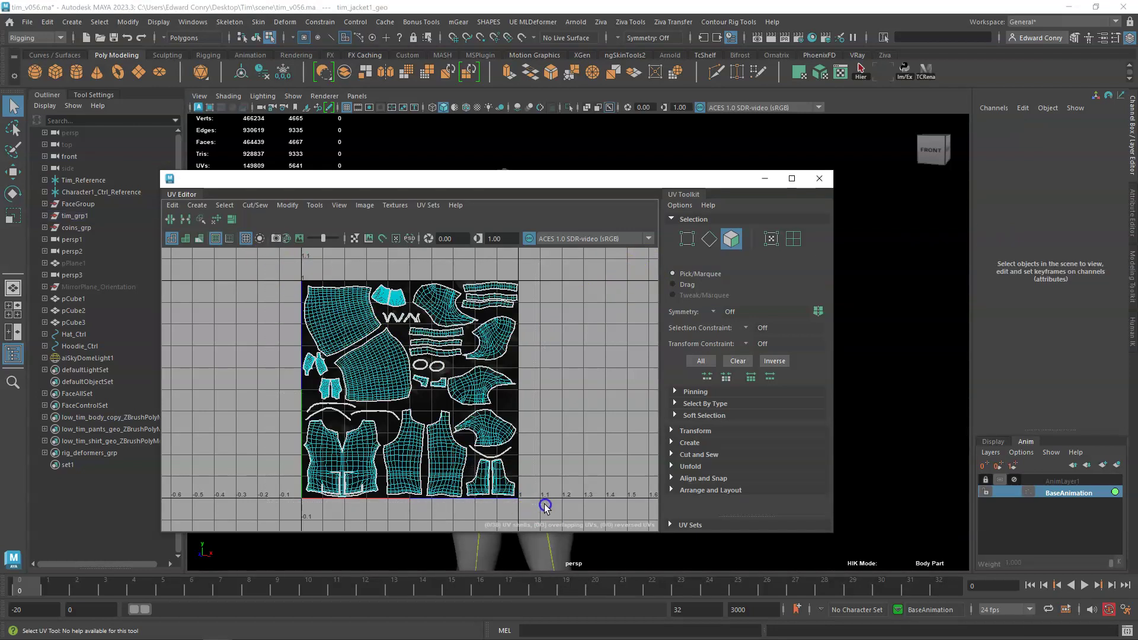
left_click_drag(262, 259, 573, 511)
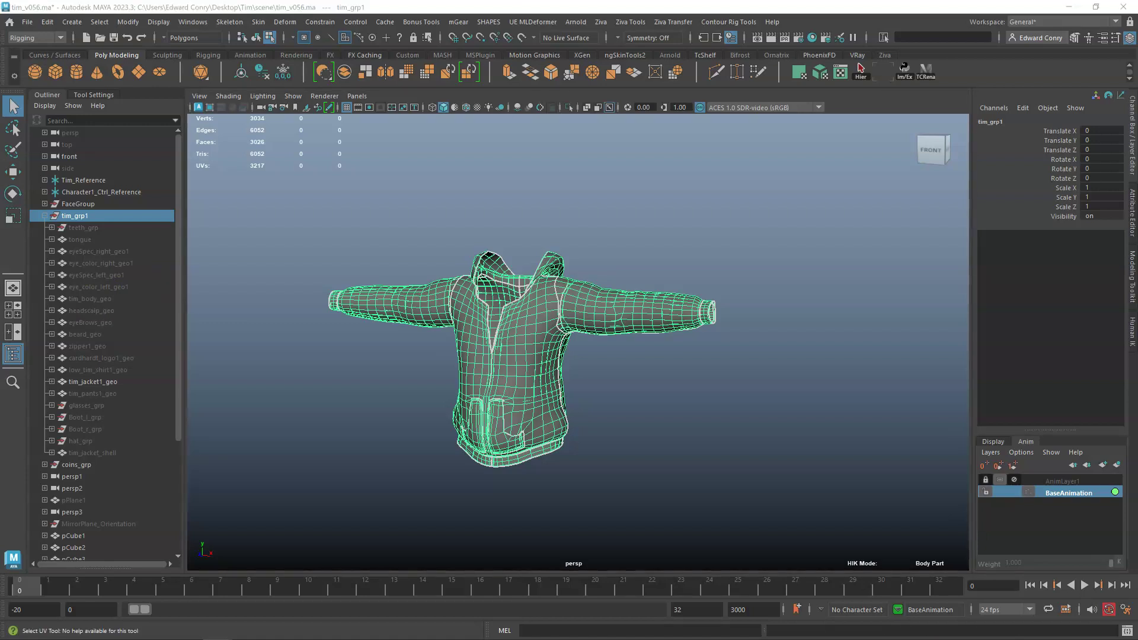
Select all UV-mapped jacket faces, then invert so only face f[2219] stays selected.
key("F8")
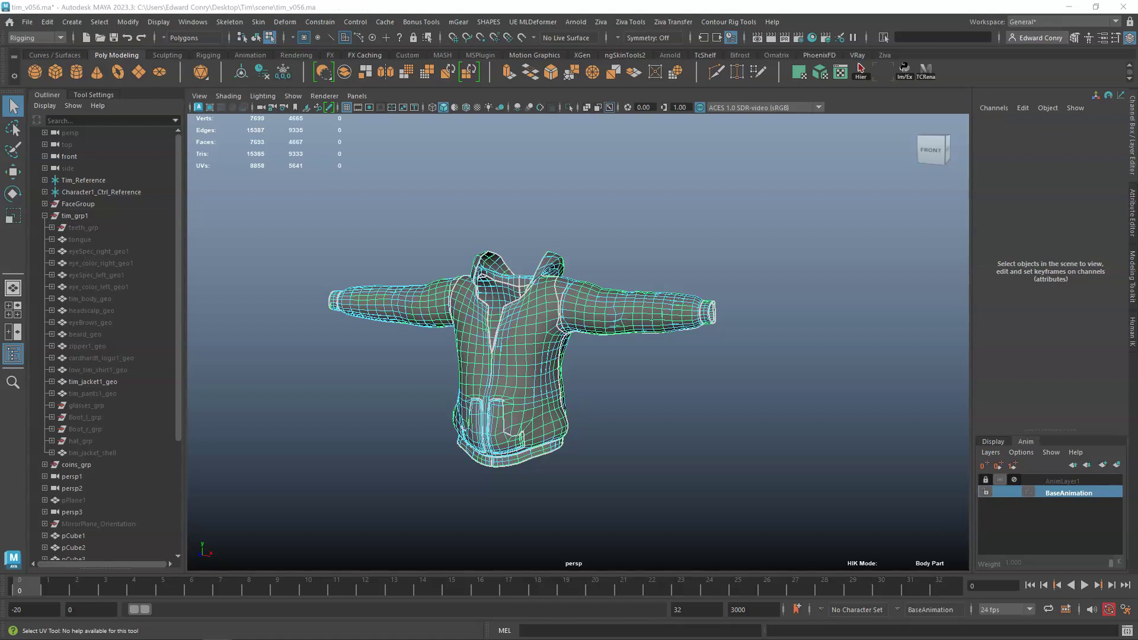
key("ctrl+shift+a")
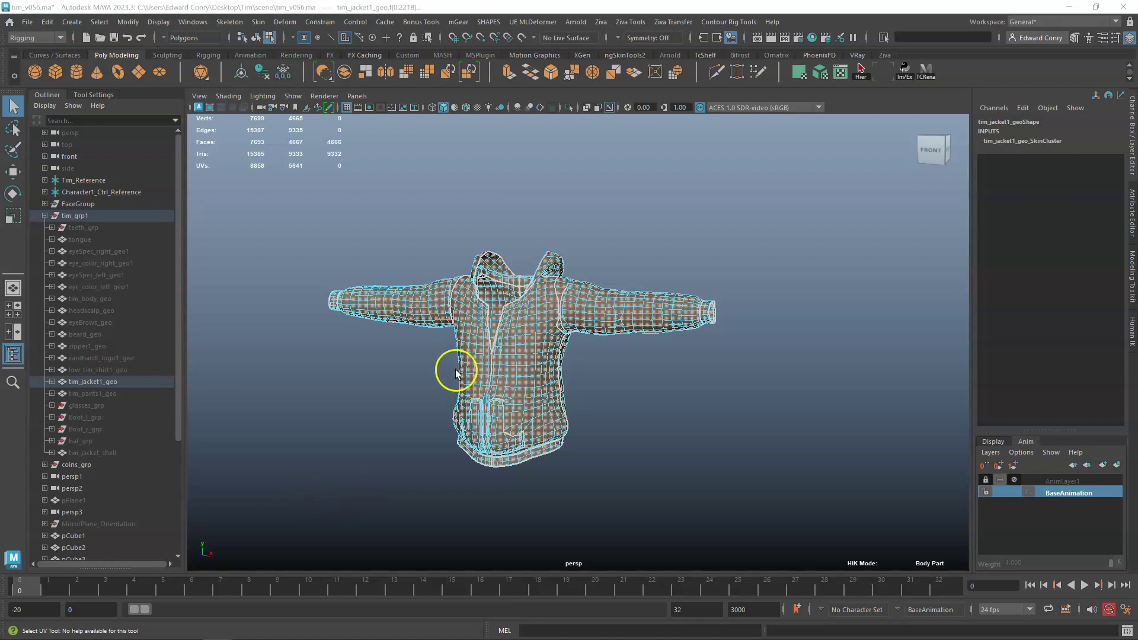
left_click(404, 380)
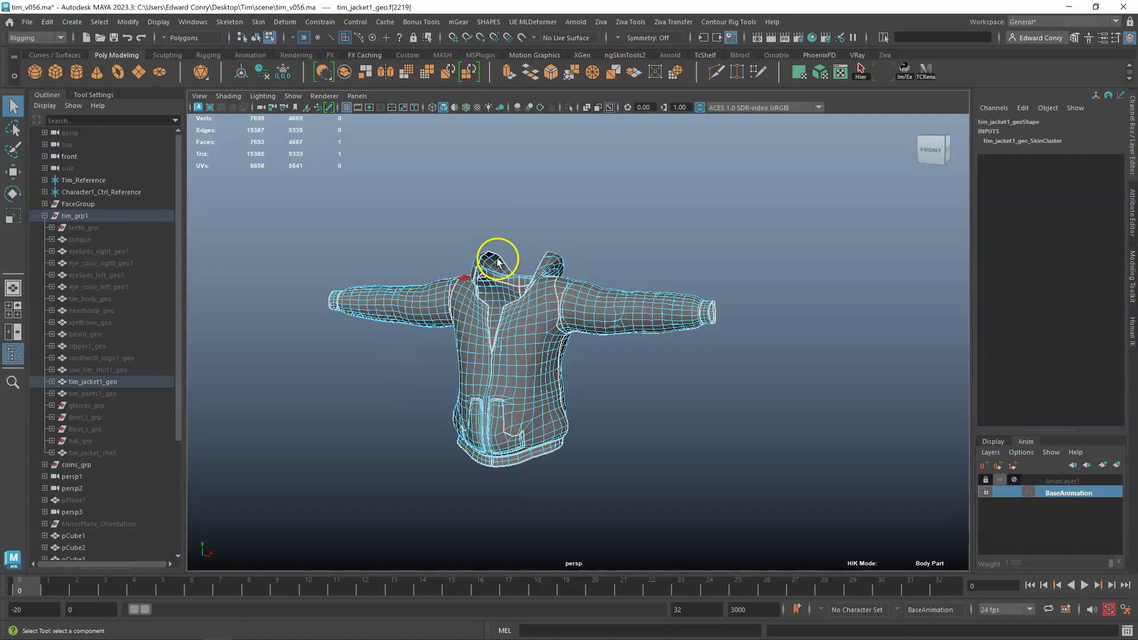
Isolate face f[2219] and frame the thin UV-less sliver in the viewport.
left_click(567, 108)
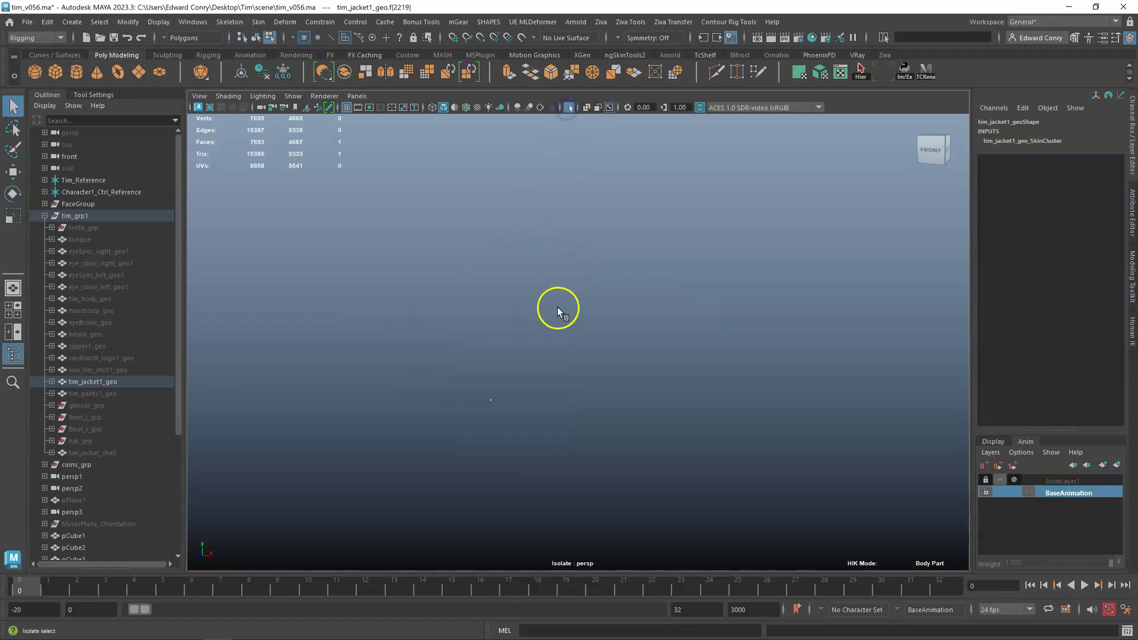
left_click_drag(559, 307, 545, 363, "alt")
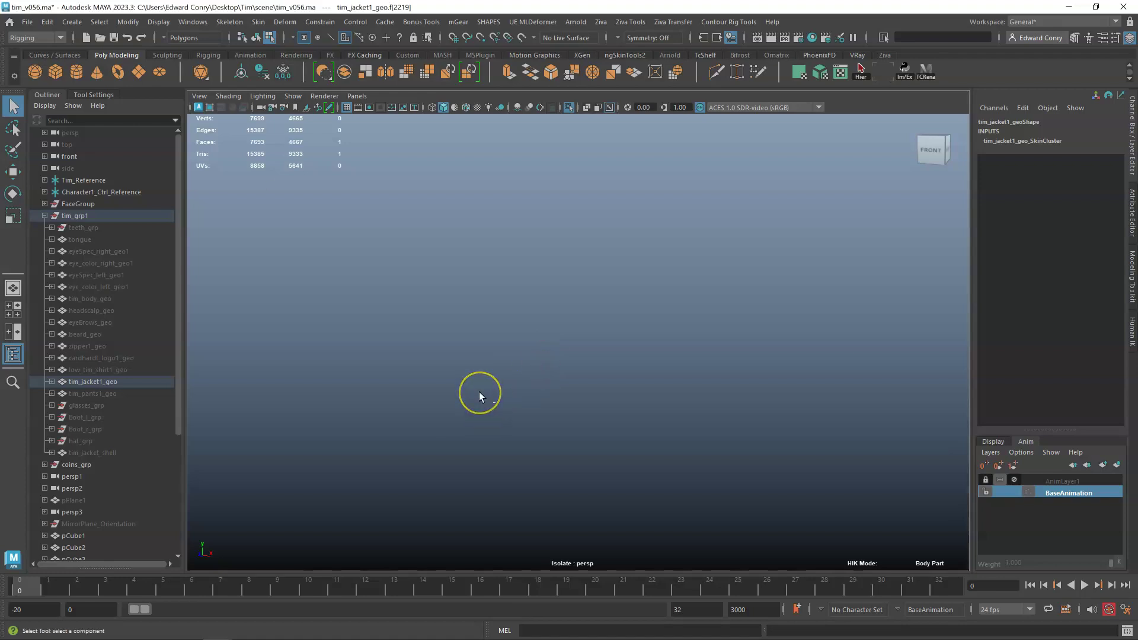
left_click_drag(479, 392, 593, 358, "alt")
scroll(586, 359, "down", 5)
scroll(559, 313, "up", 5)
left_click_drag(559, 313, 563, 363, "alt")
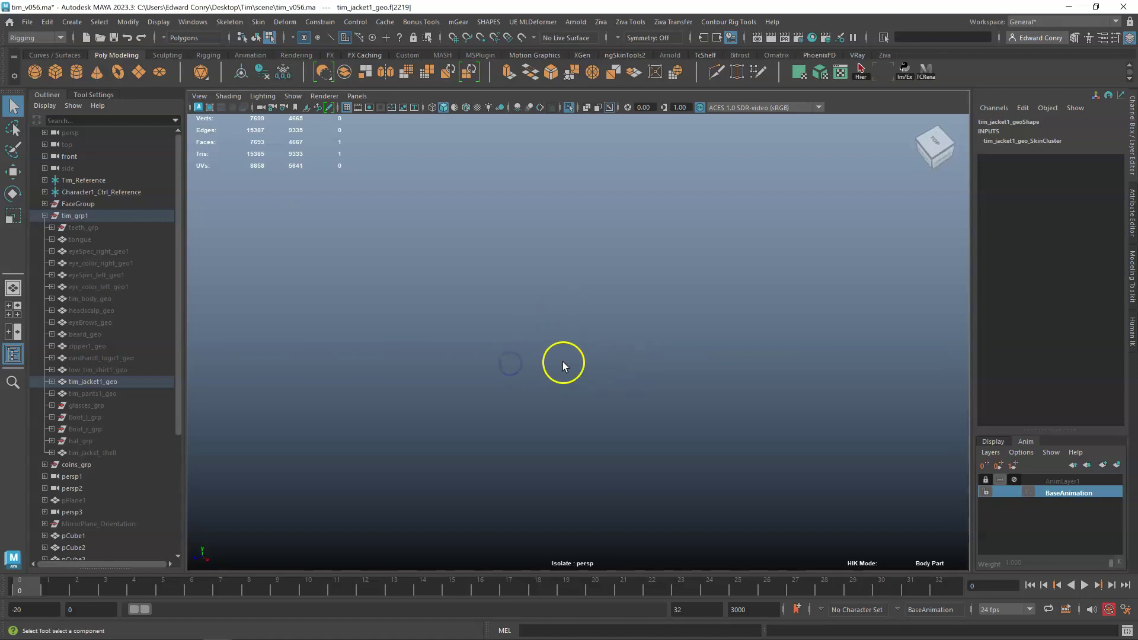
middle_click_drag(581, 357, 529, 412, "alt")
left_click(394, 400)
left_click(506, 396)
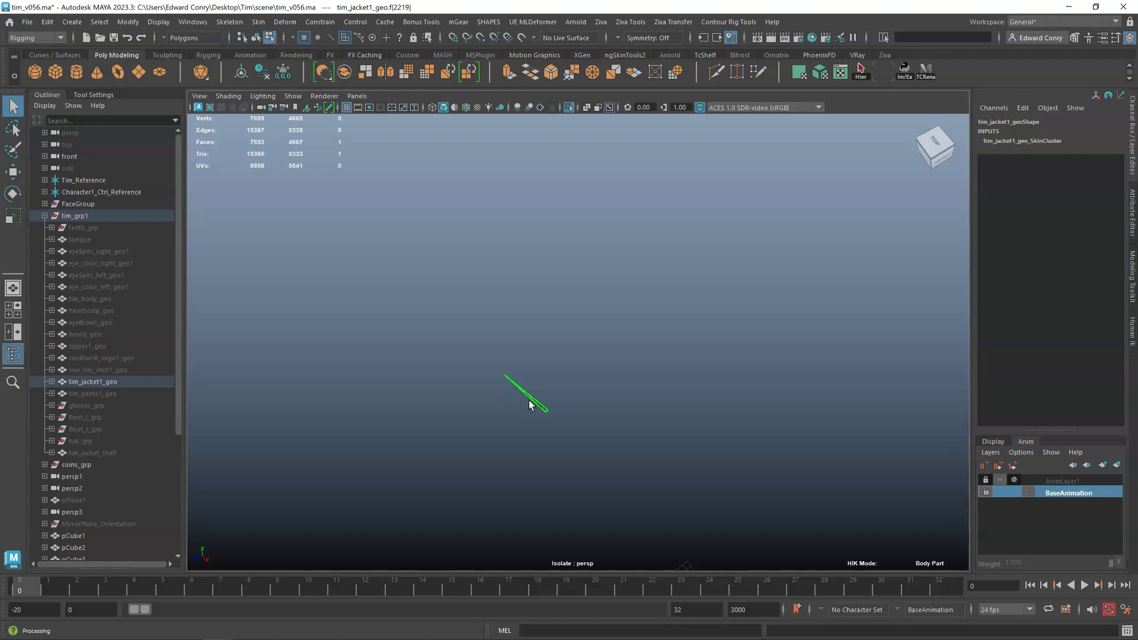
left_click(450, 410)
Select tim_jacket1_geo and turn off Isolate Select to show the full scene again.
left_click(101, 383)
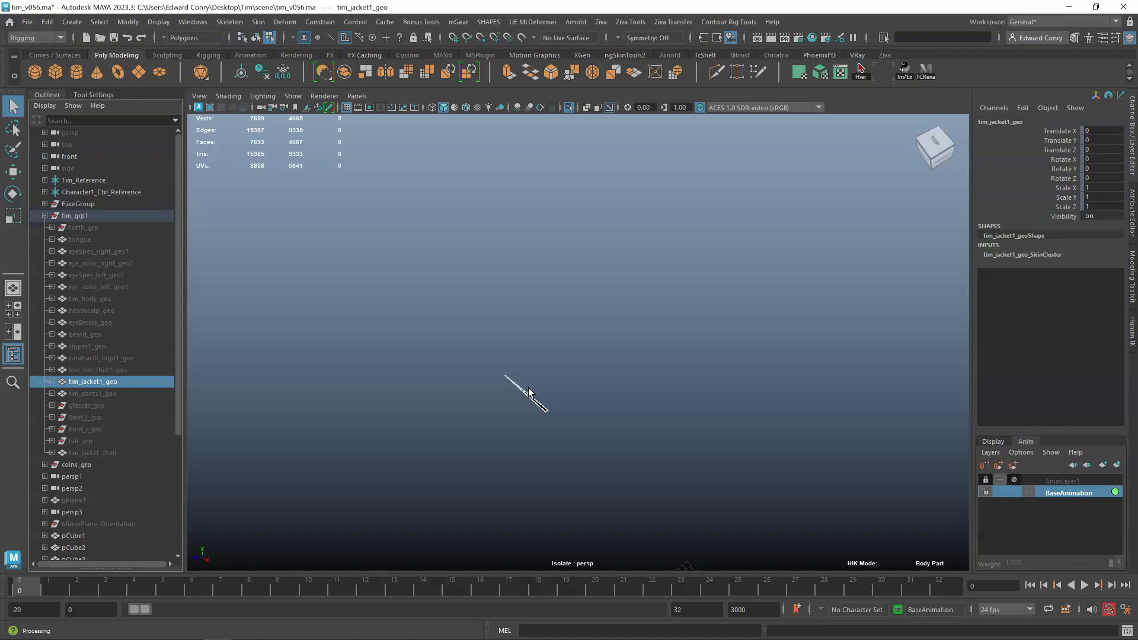
left_click(504, 390)
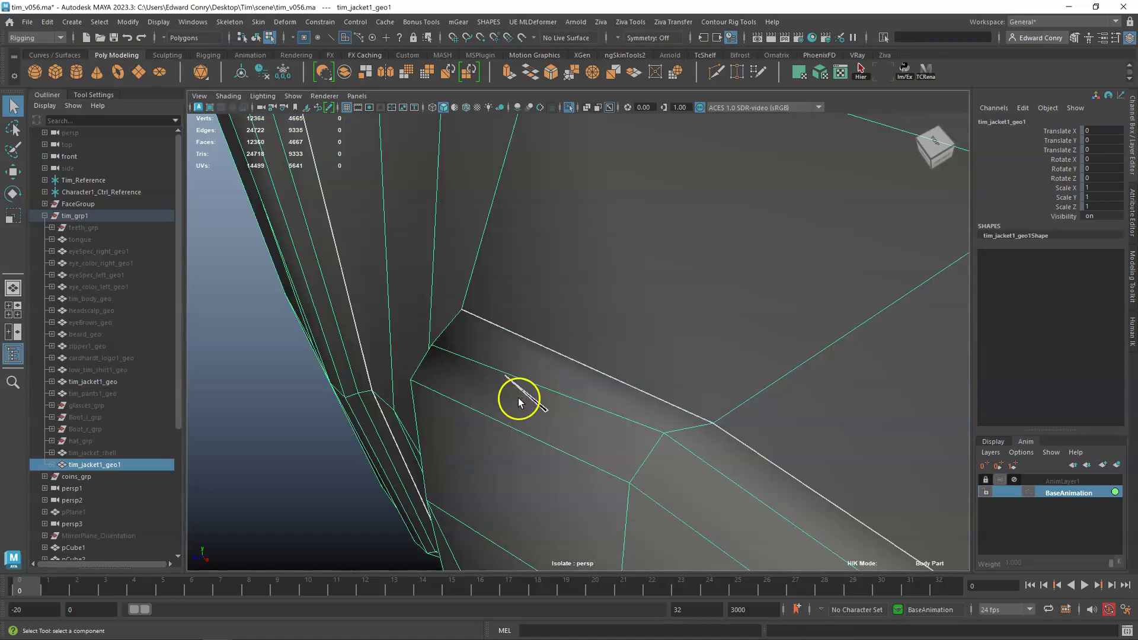
left_click(567, 109)
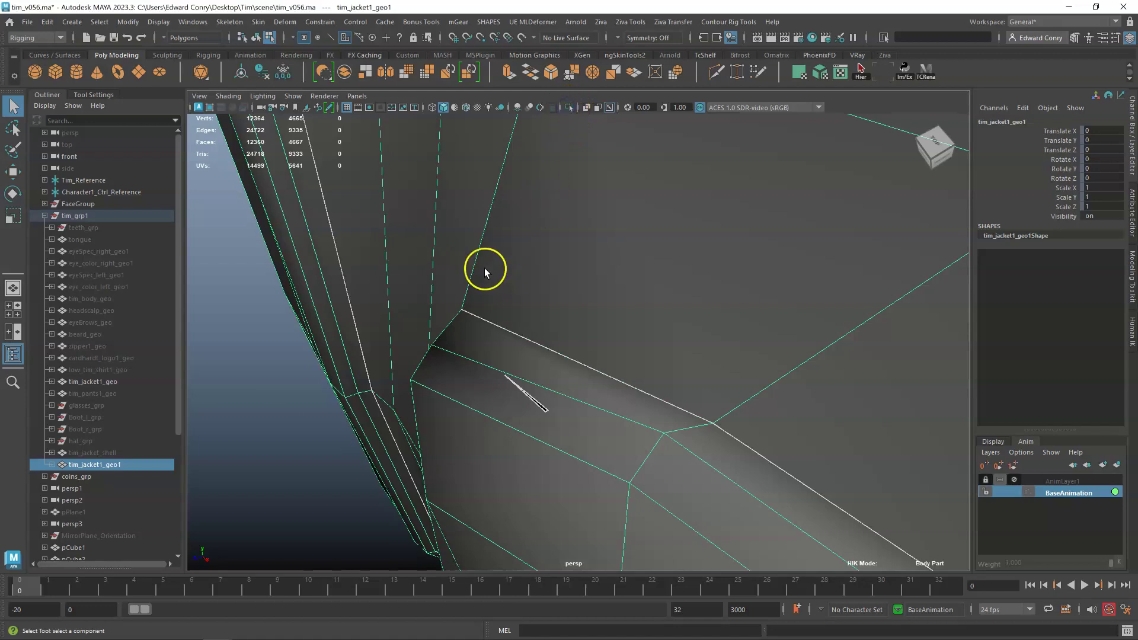
Delete face f[2219], then select tim_jacket1_geo and tim_jacket1_geo1 in the Outliner.
right_click_drag(267, 356, 264, 328)
left_click(528, 406)
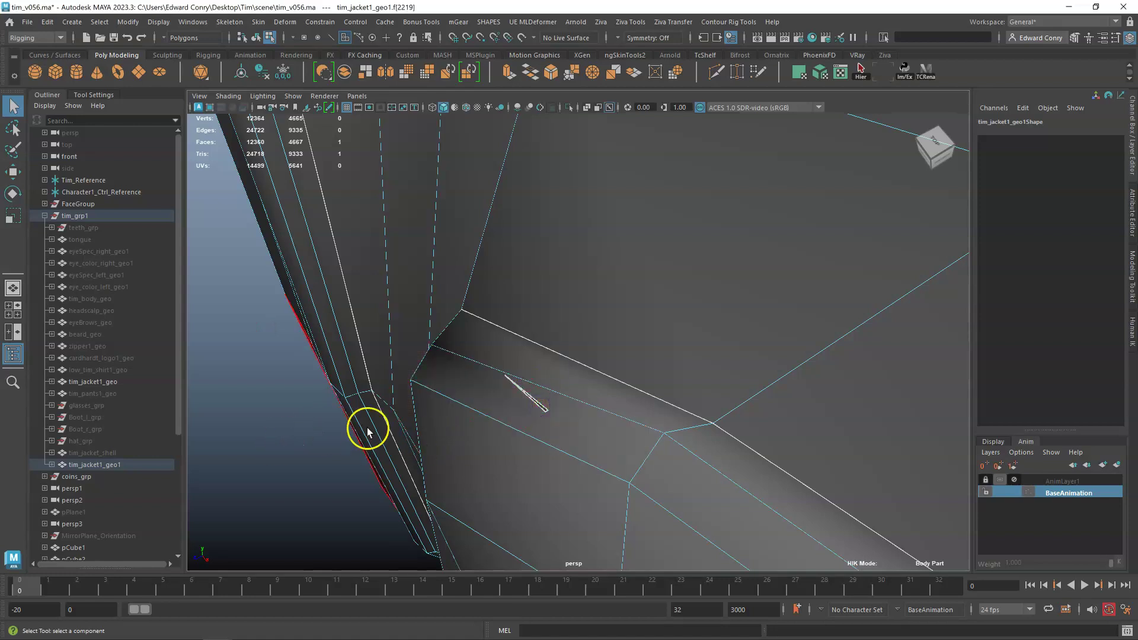
key("Delete")
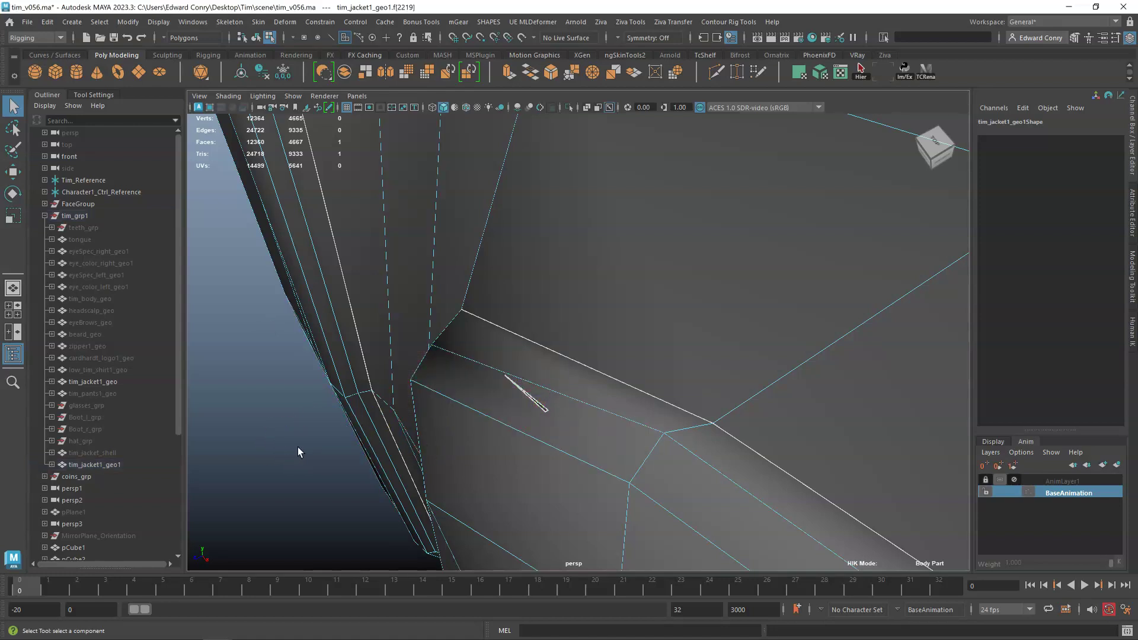
left_click(95, 381)
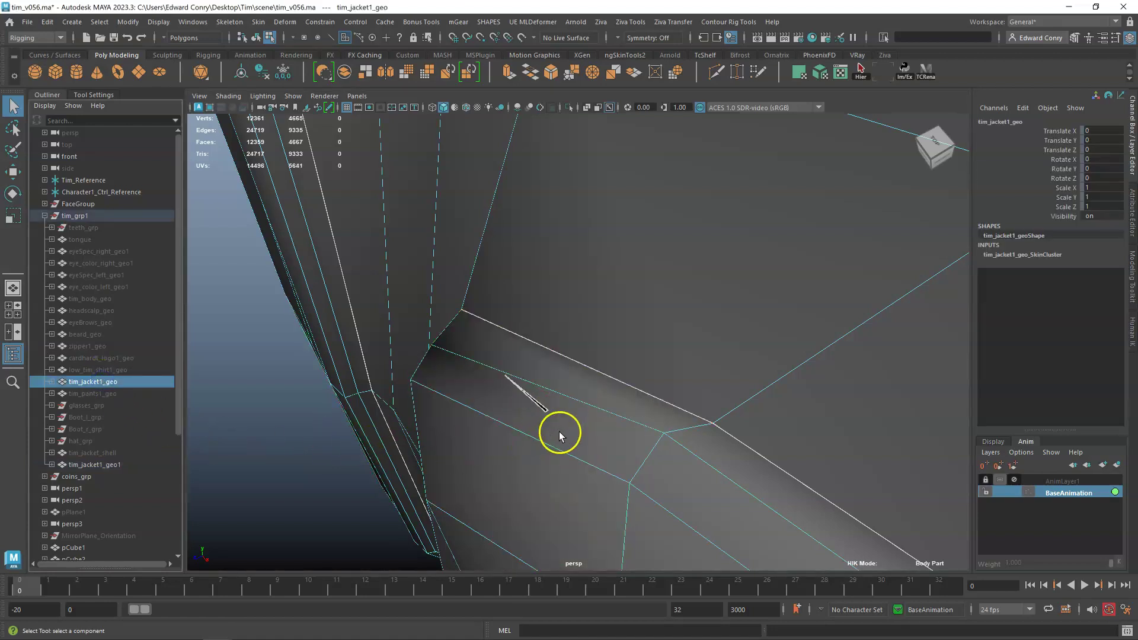
left_click(102, 465)
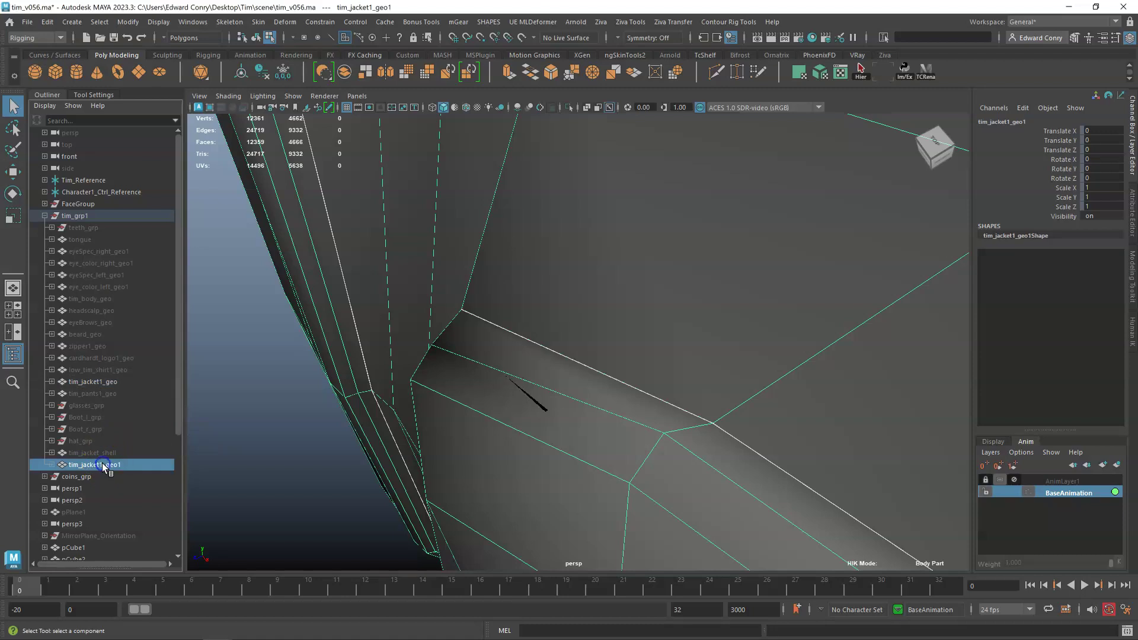
Copy tim_jacket1_geo's skin weights onto tim_jacket1_geo1 with mGear Skin and Weights > Copy Skin.
left_click(89, 383, "ctrl")
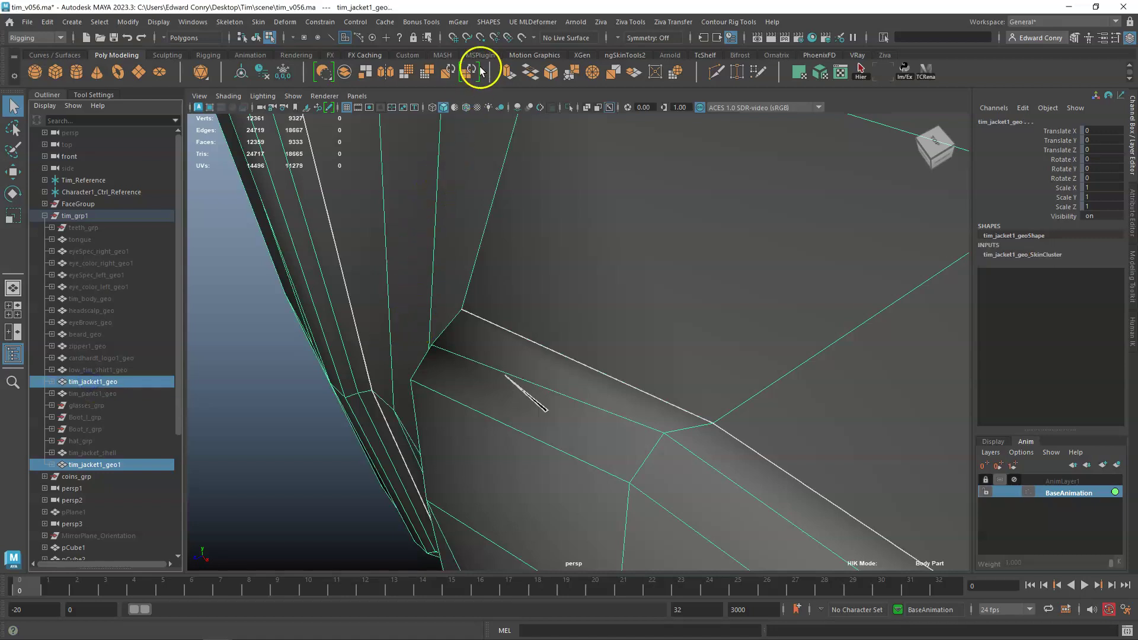
left_click(457, 24)
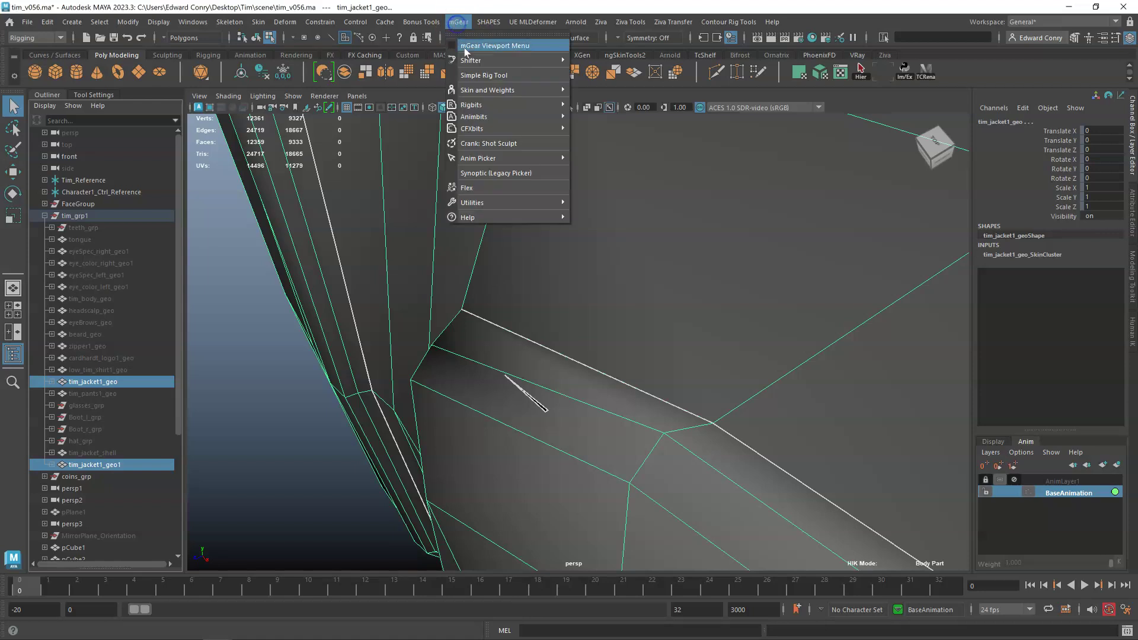
mouse_move(467, 90)
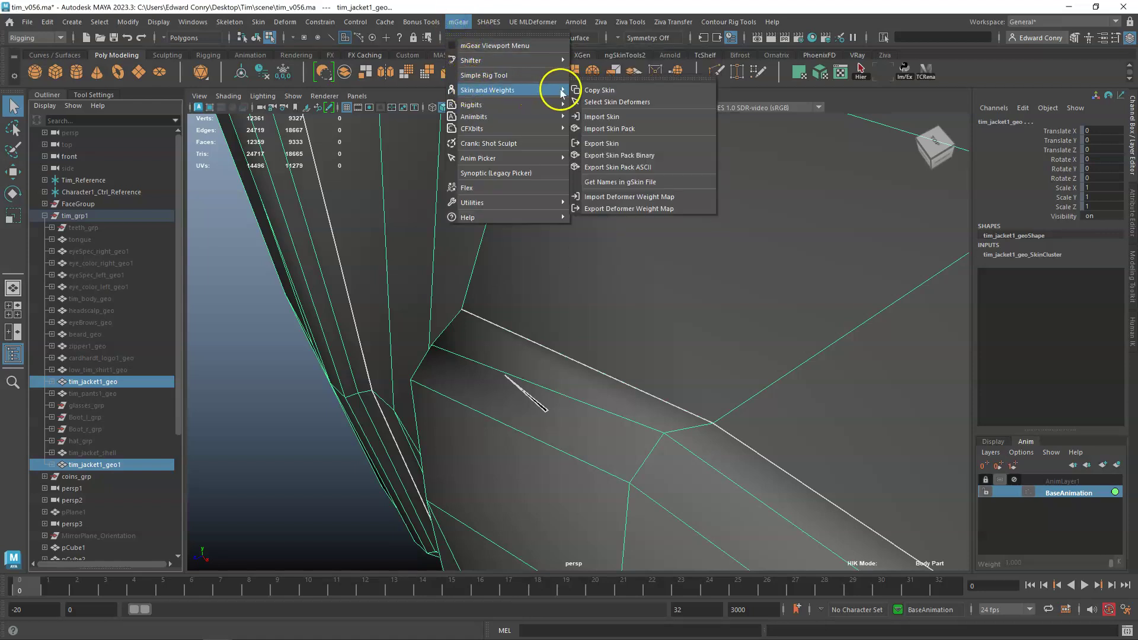
left_click(589, 91)
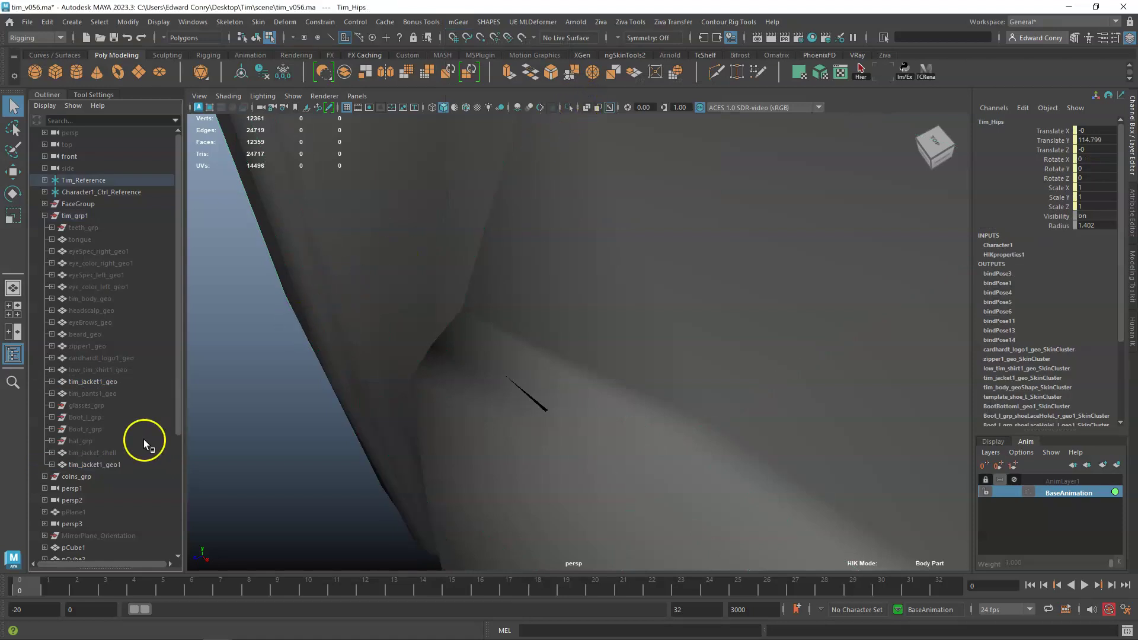
left_click(119, 464)
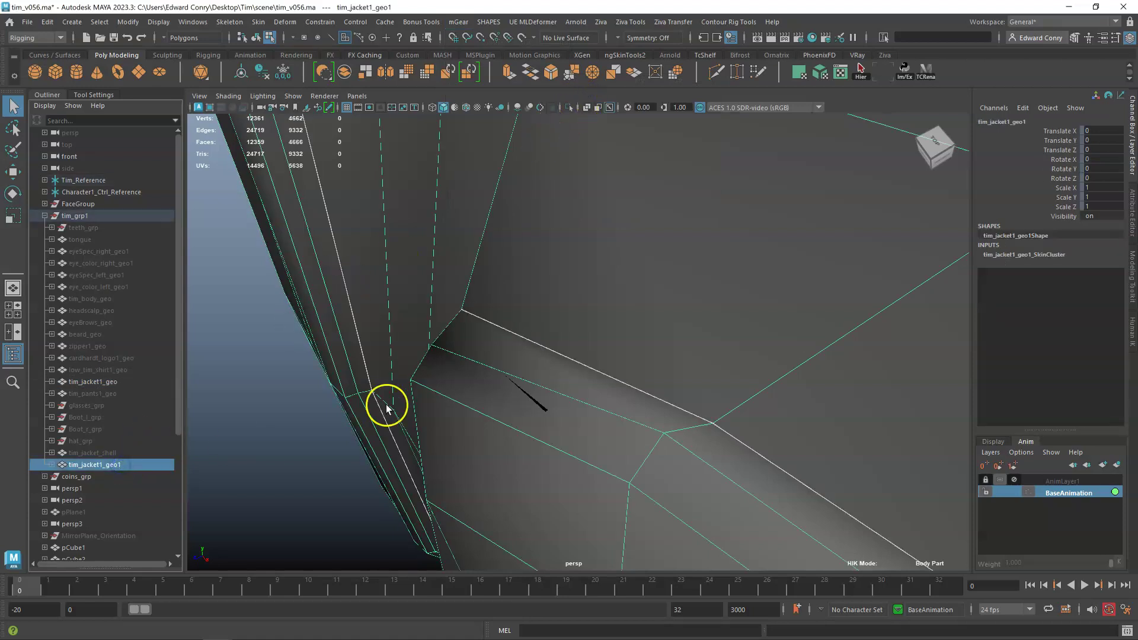
scroll(386, 408, "down", 6)
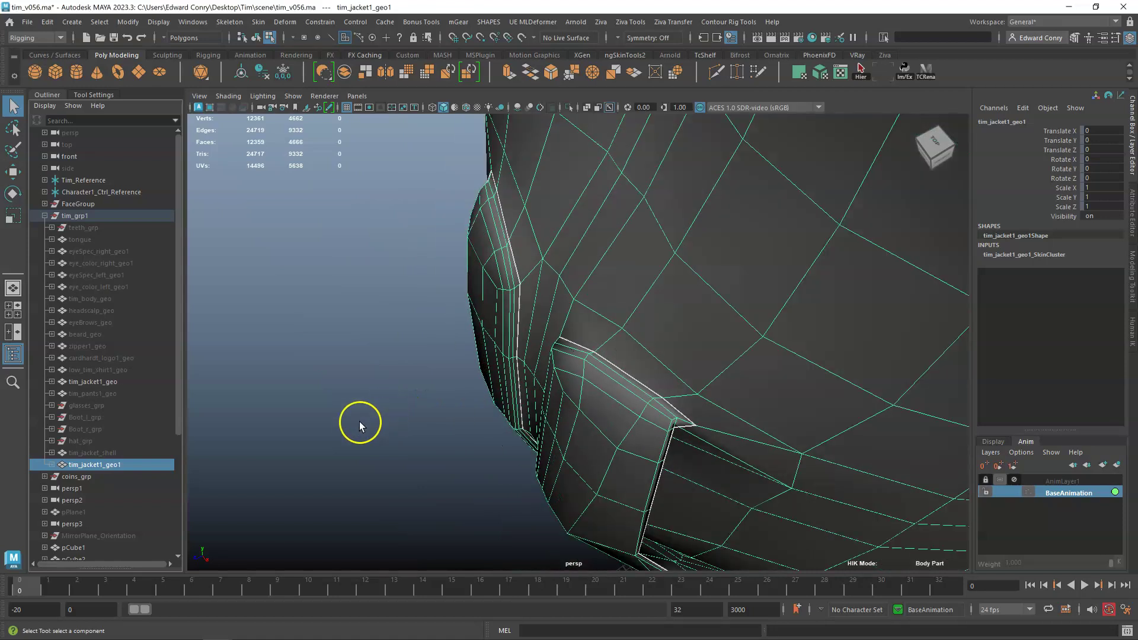
Delete tim_jacket1_geo and orbit to a front view of the cleaned jacket.
left_click(104, 381)
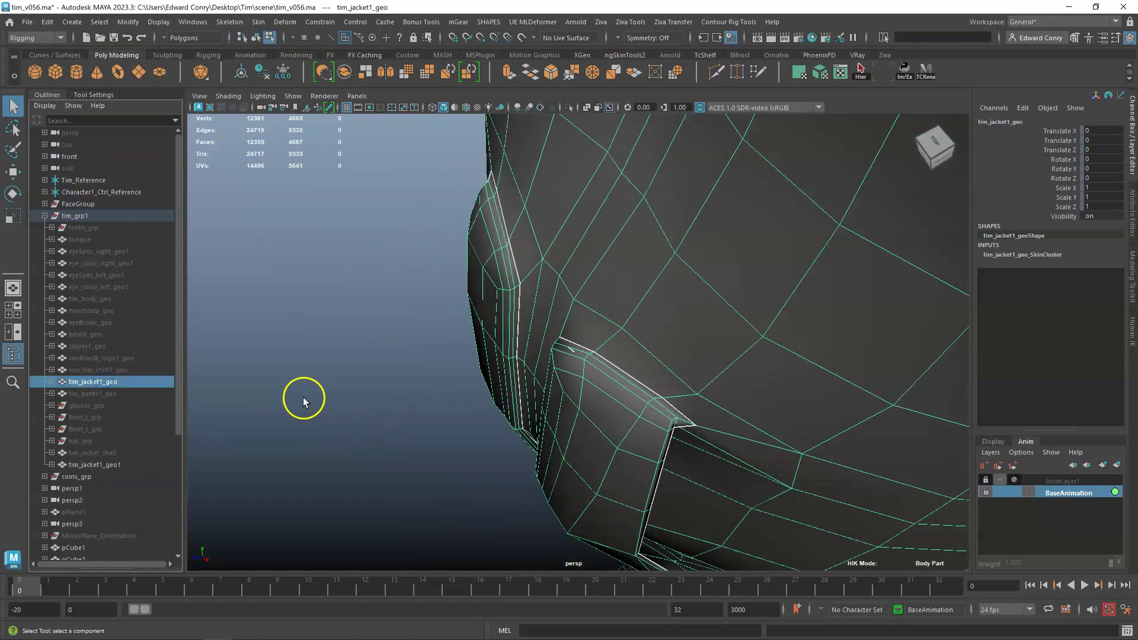
left_click_drag(304, 397, 324, 379, "alt")
key("Delete")
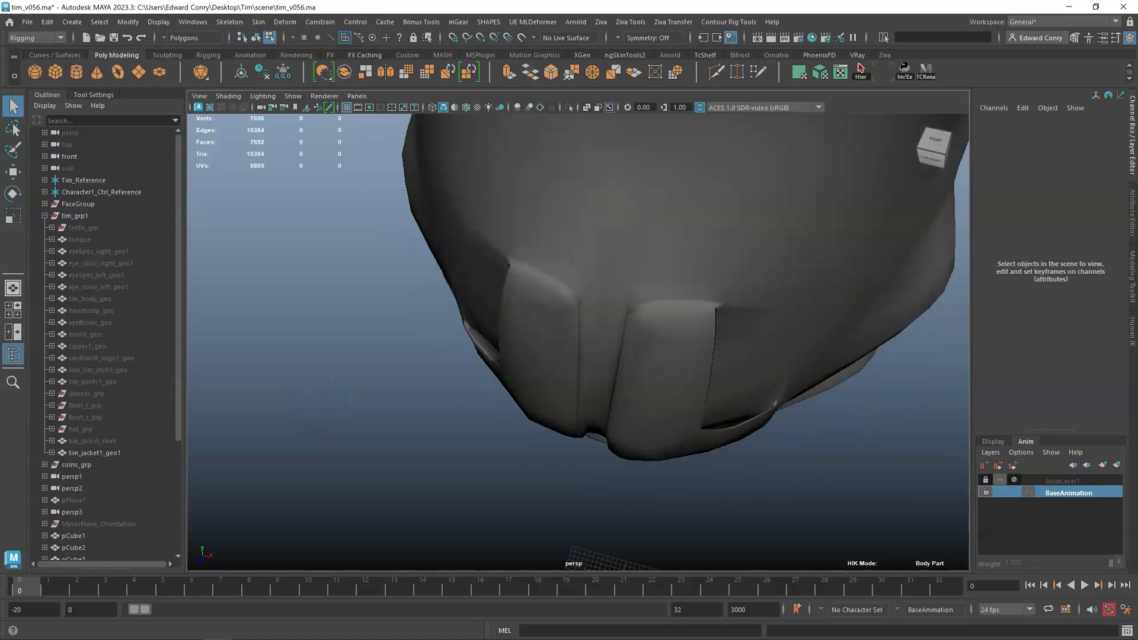
left_click_drag(376, 329, 388, 353, "alt")
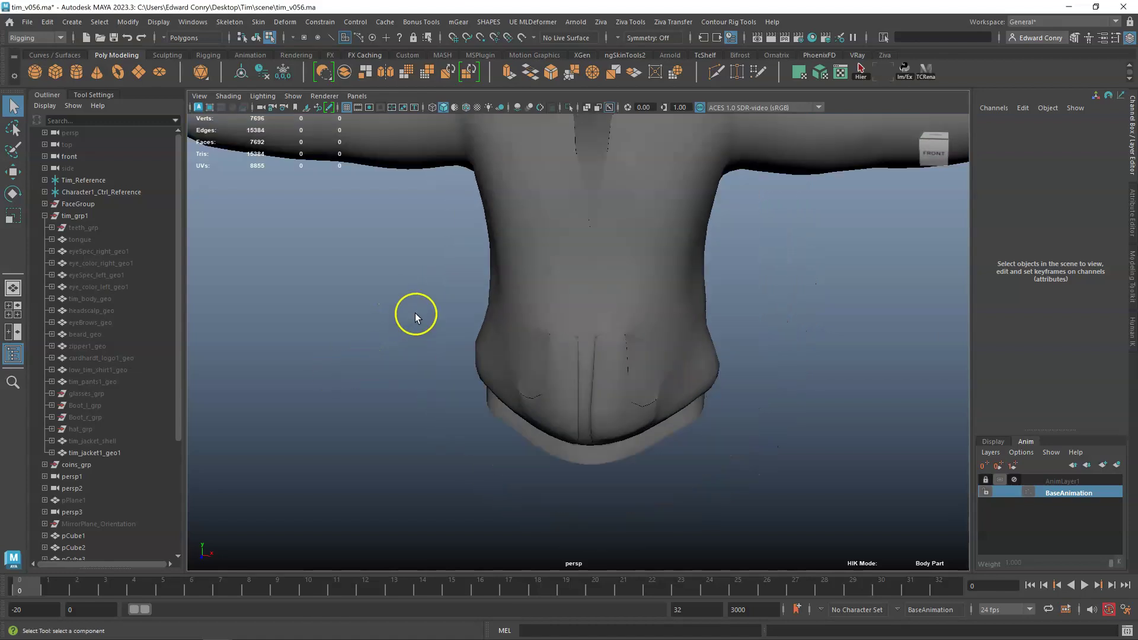
left_click_drag(541, 165, 605, 249, "alt")
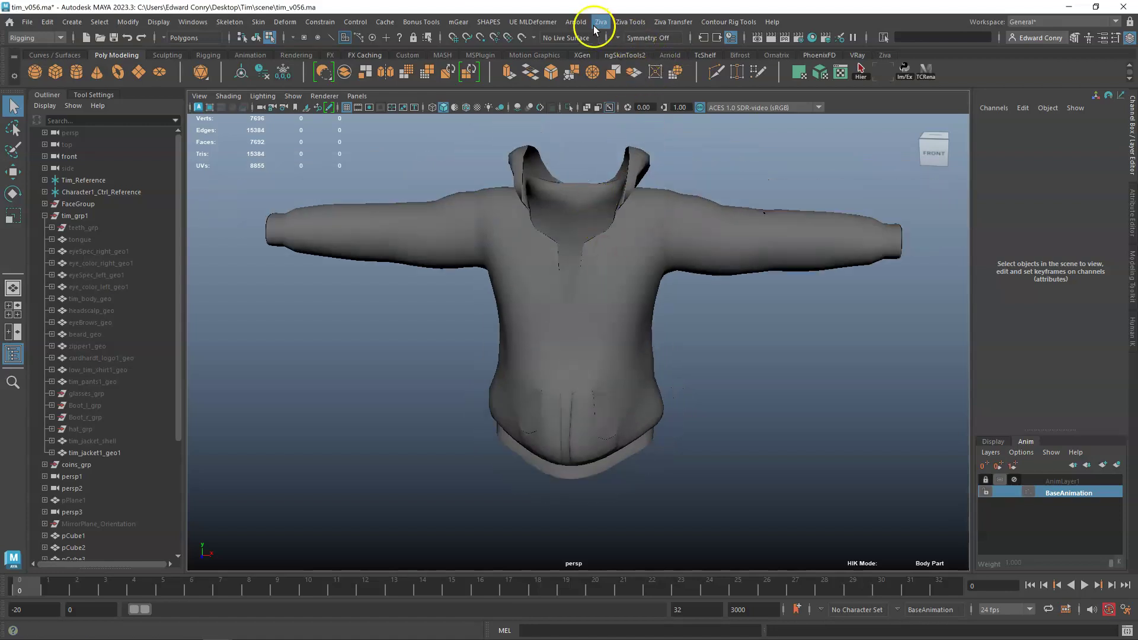
Start an Arnold render of the cleaned jacket and adjust the viewport while it renders.
left_click(576, 22)
left_click(580, 46)
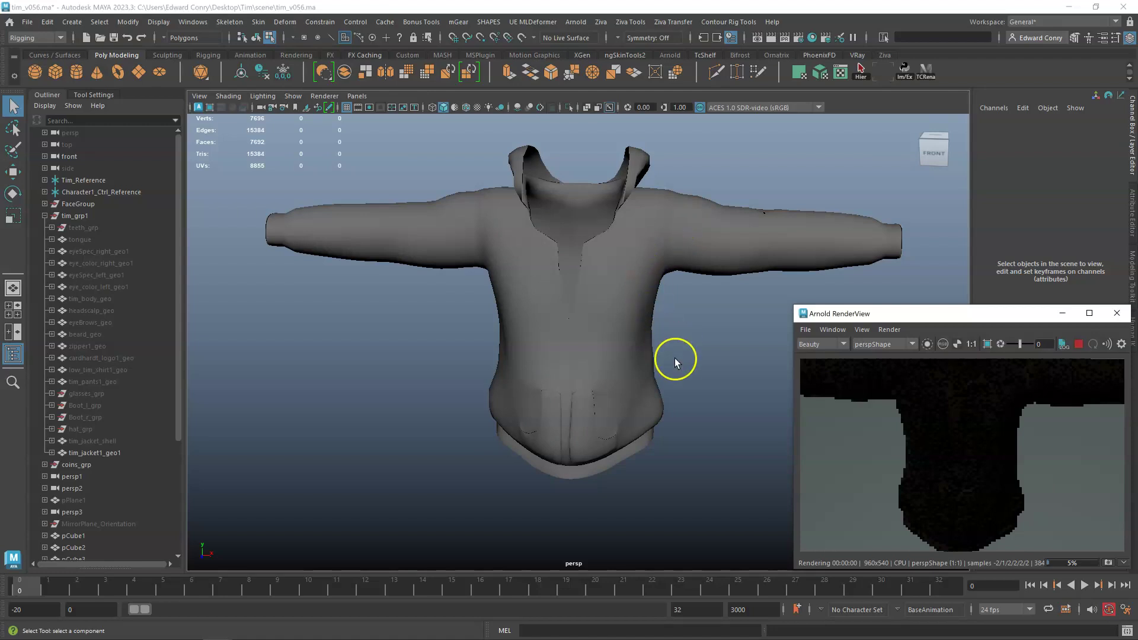
middle_click_drag(675, 363, 668, 376, "alt")
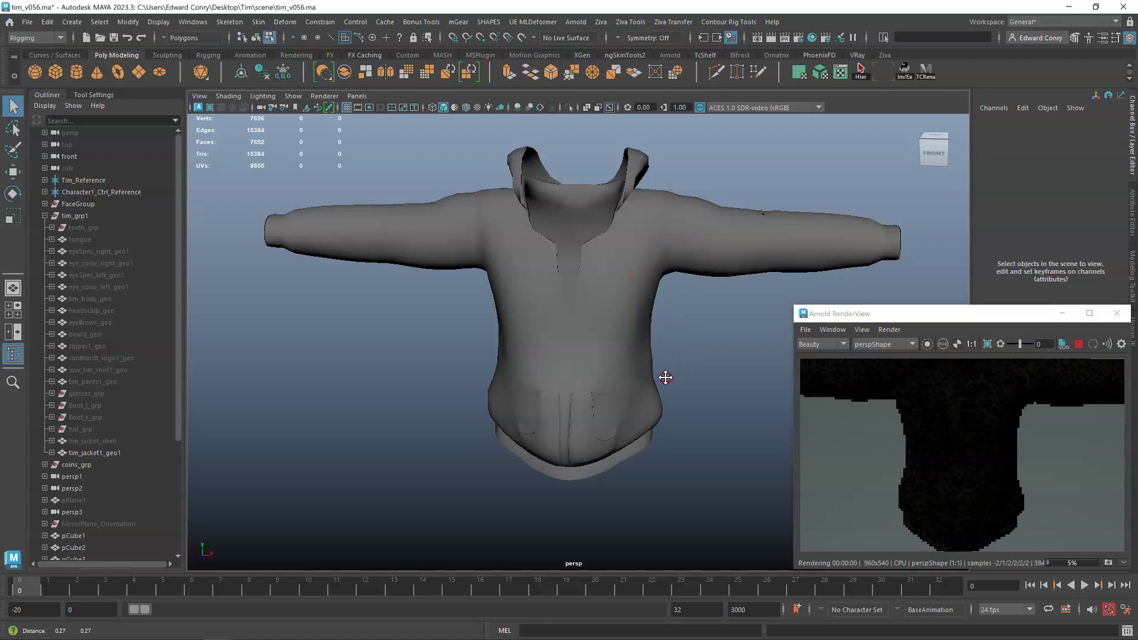
scroll(666, 379, "down", 2)
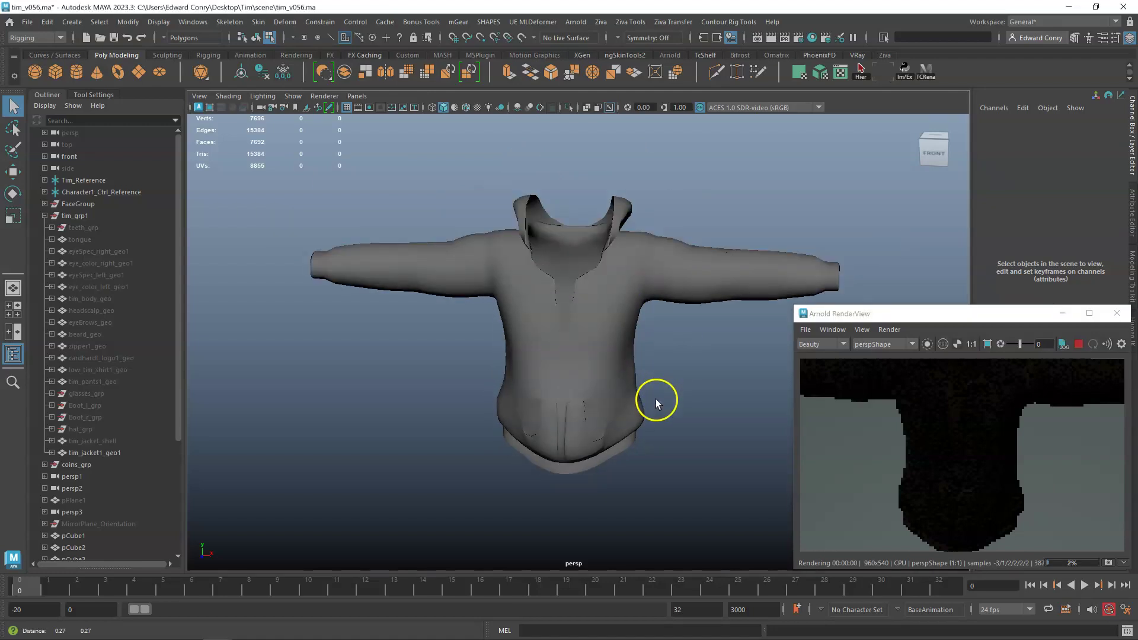
left_click_drag(655, 396, 656, 398, "alt")
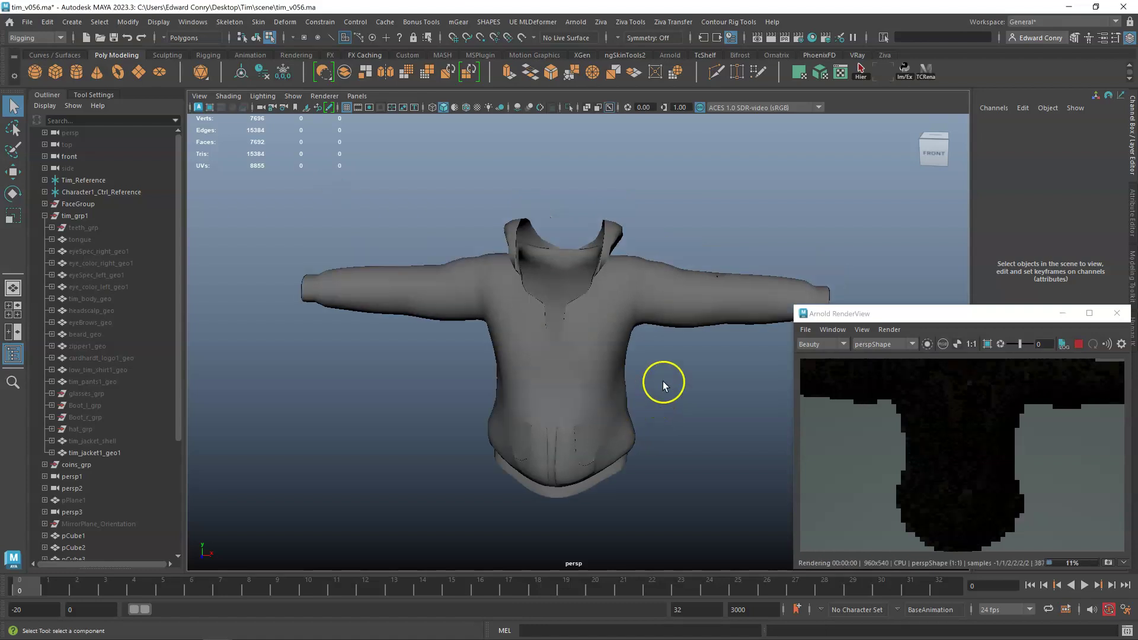